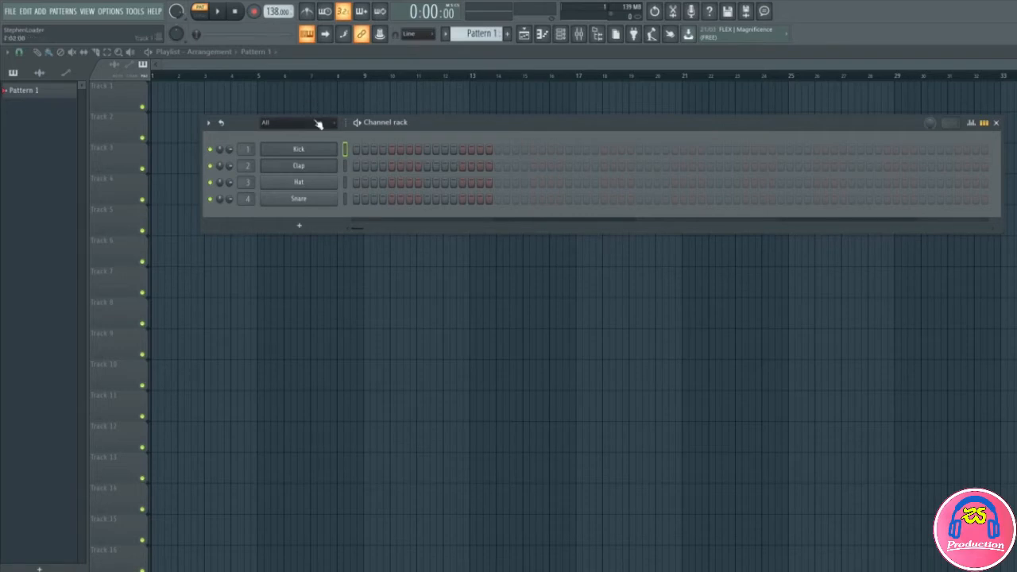
Step: Program the Kick on every fourth step, play it back, and add Clap hits on steps 5 and 13
right_click(329, 152)
click(471, 190)
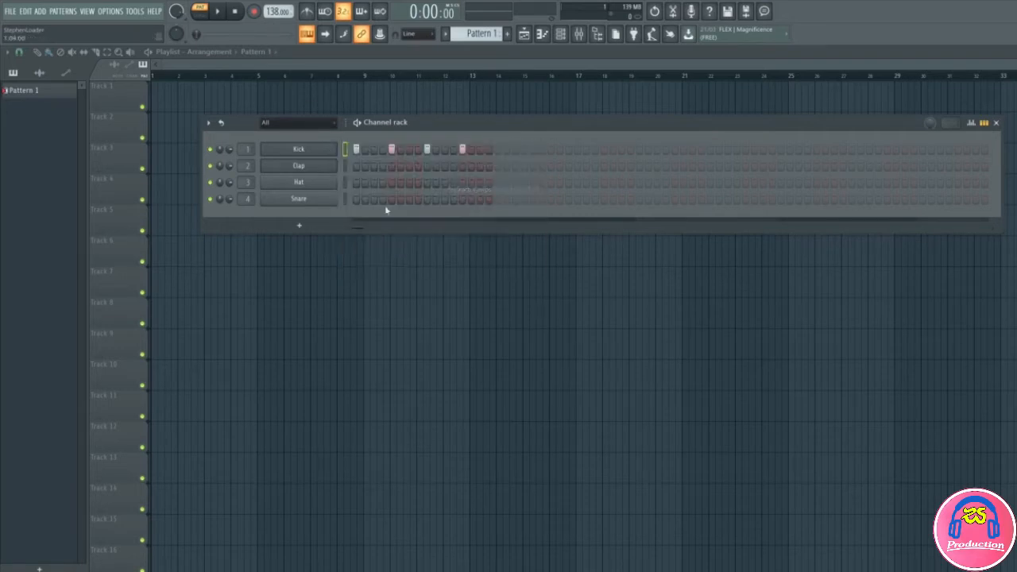
click(221, 13)
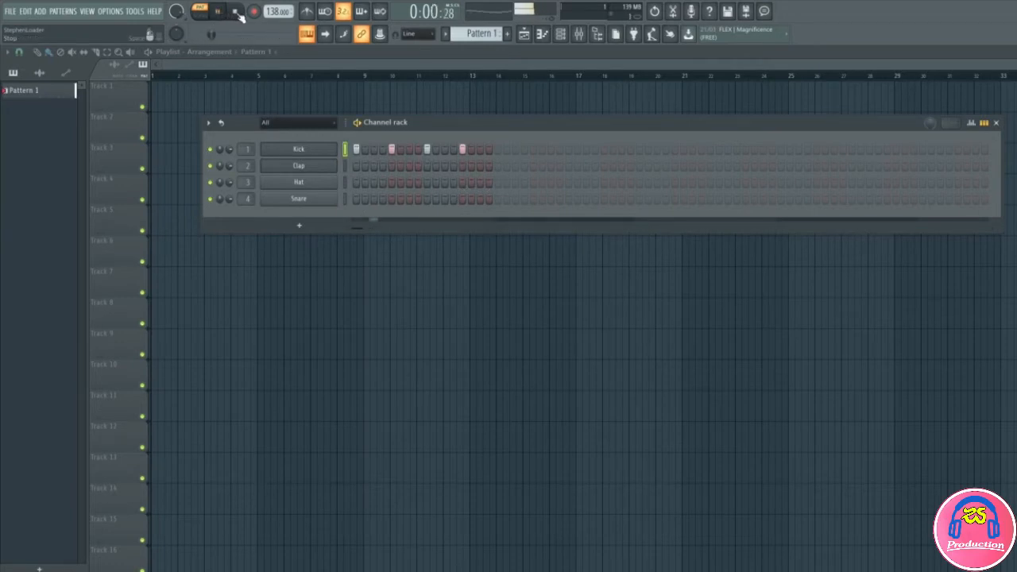
click(237, 13)
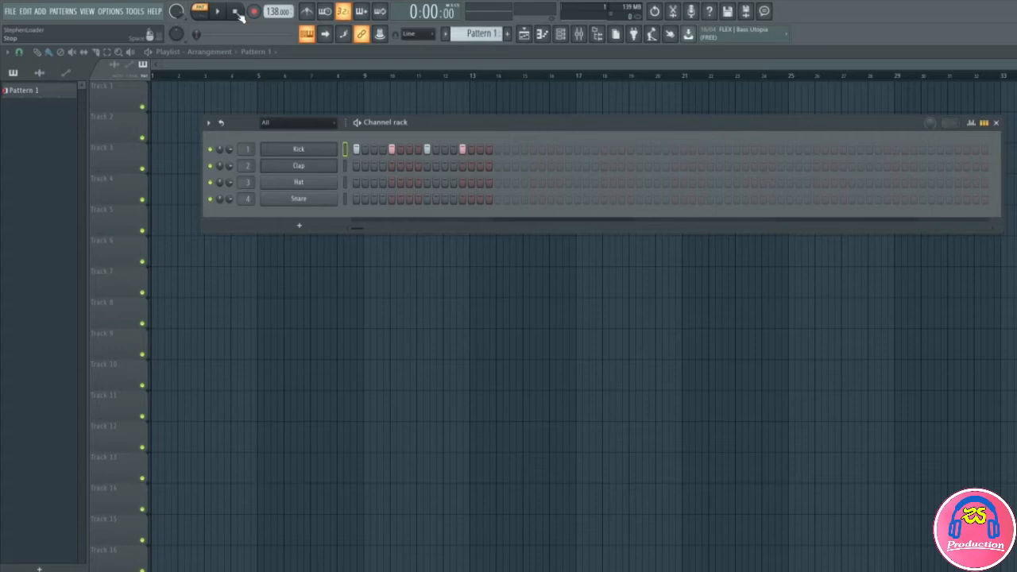
click(392, 166)
click(463, 166)
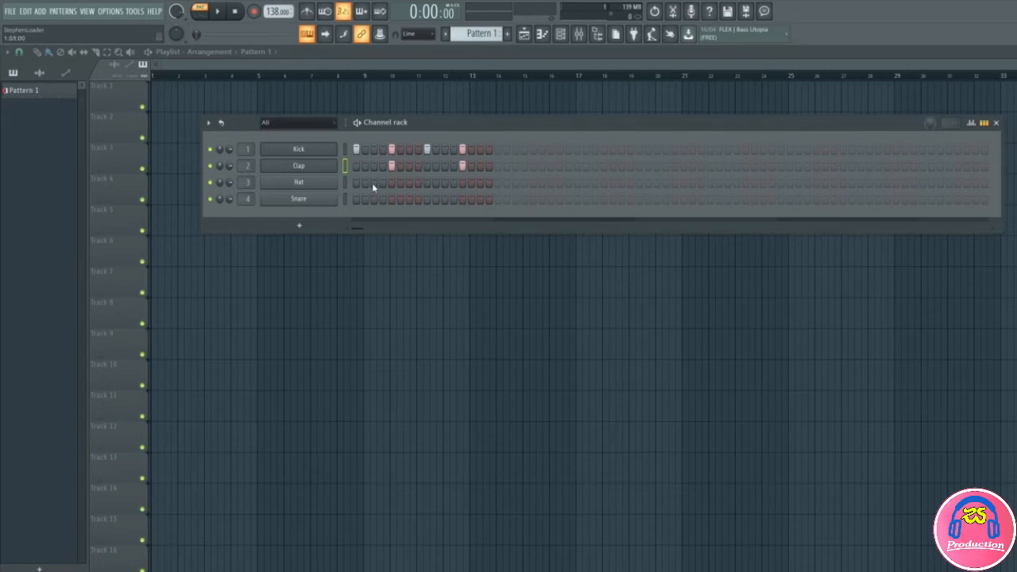
Step: Program Hat hits on steps 3, 4, 6, 7, 11 and 15, and play back the drum pattern
click(409, 183)
click(444, 184)
click(480, 183)
click(383, 183)
click(418, 183)
click(400, 183)
click(418, 183)
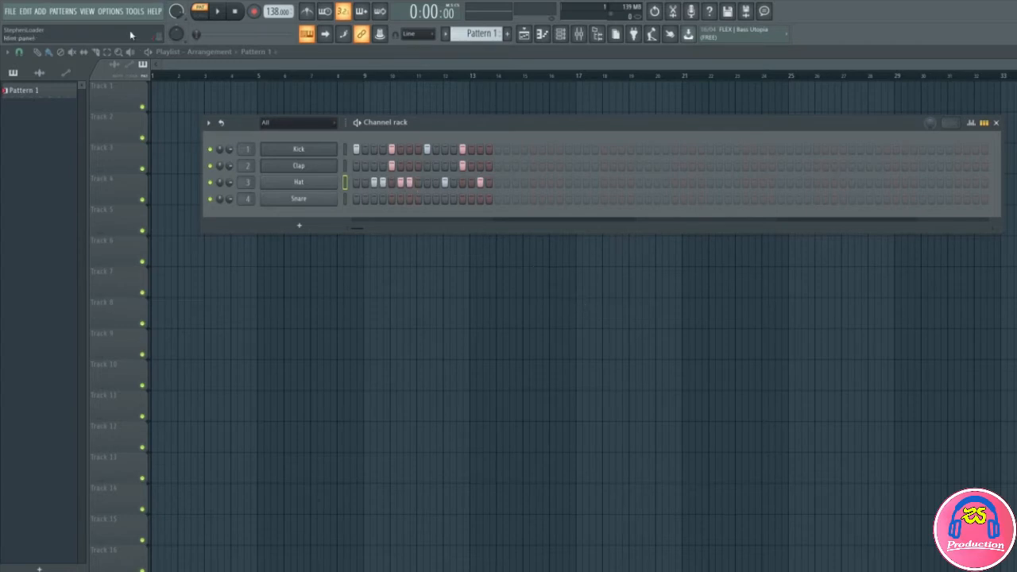
click(220, 13)
click(236, 12)
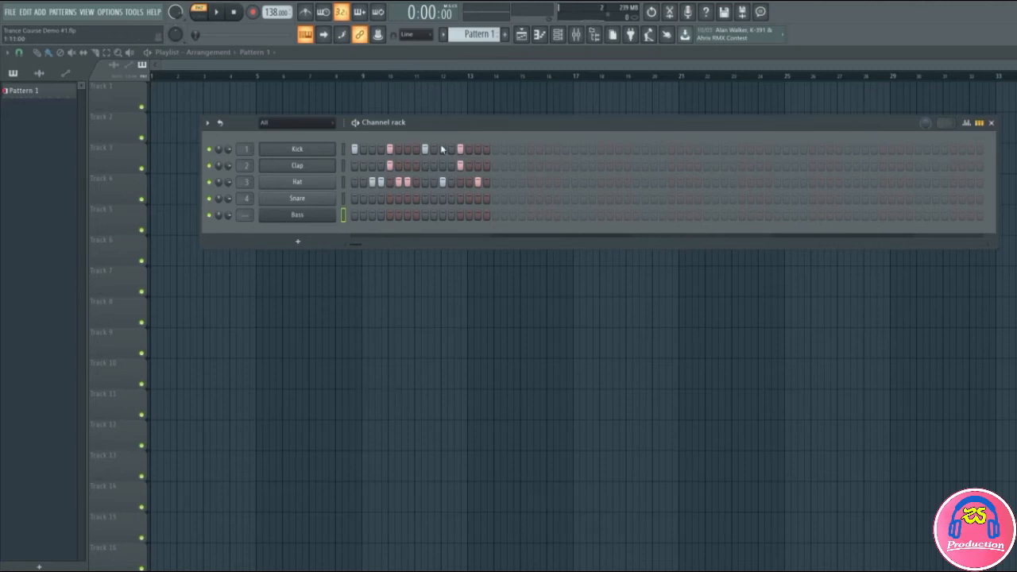
key(space)
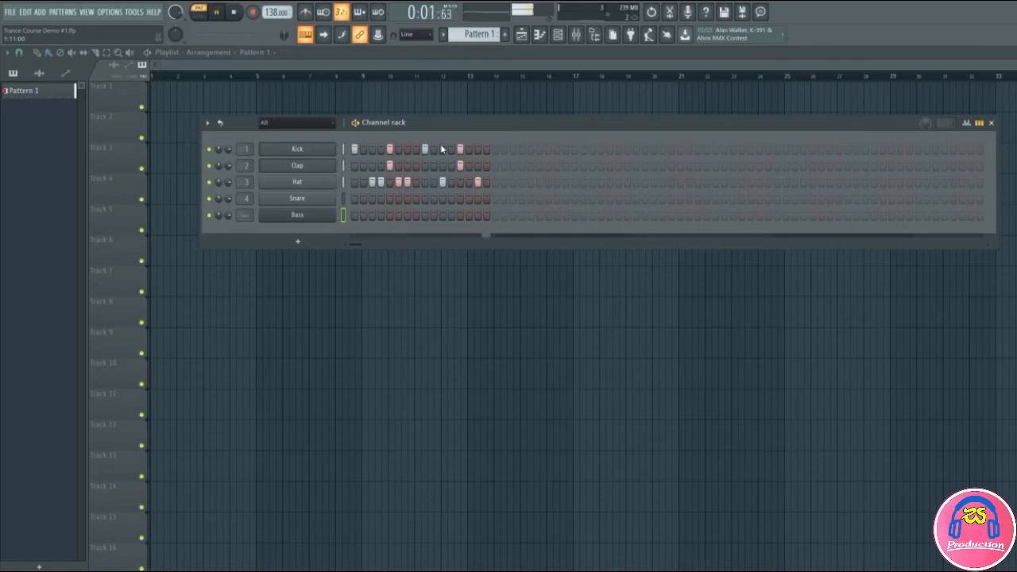
key(space)
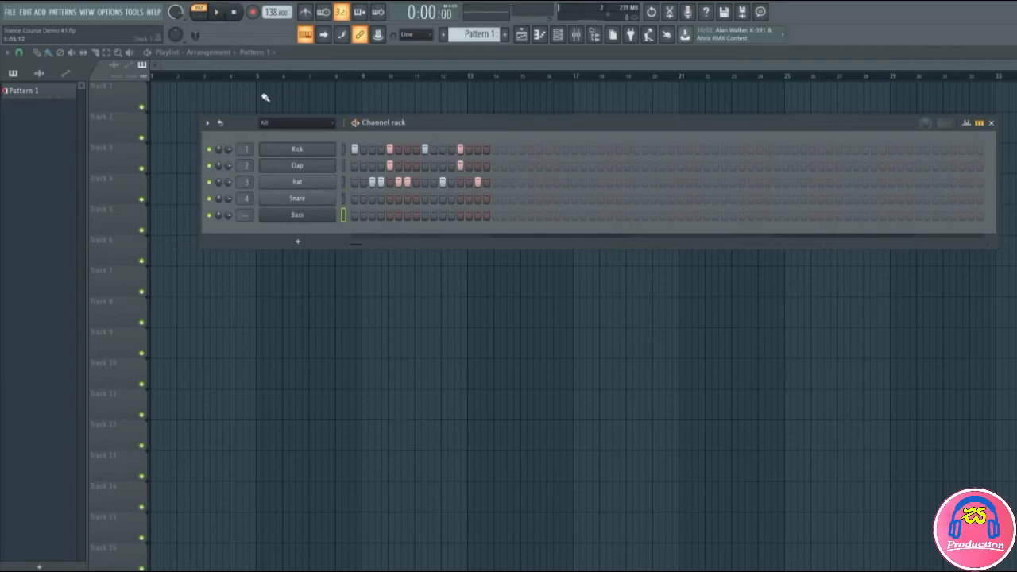
Step: Place Pattern 1 clips back to back across bars 1 to 4 of Track 1 in the playlist
click(171, 103)
drag(181, 95, 159, 101)
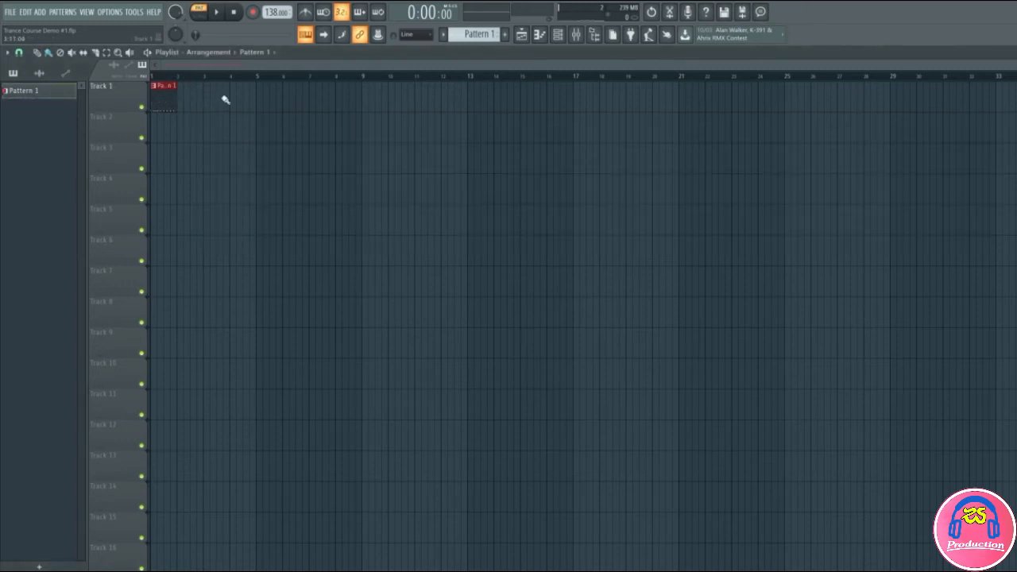
drag(232, 100, 172, 100)
Step: Rename Pattern 1 as "Drum loop"
right_click(193, 97)
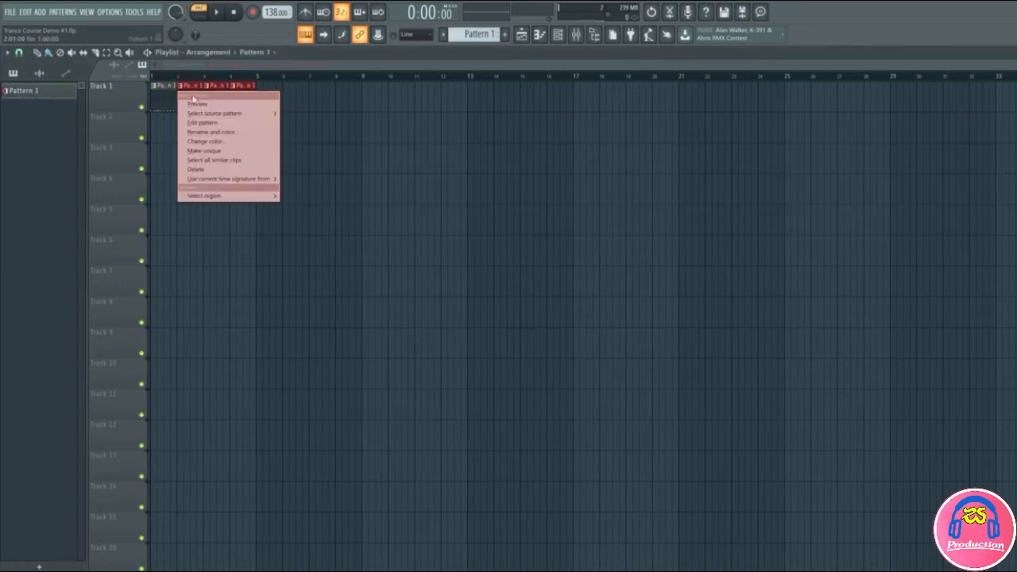
click(239, 133)
text(Dr)
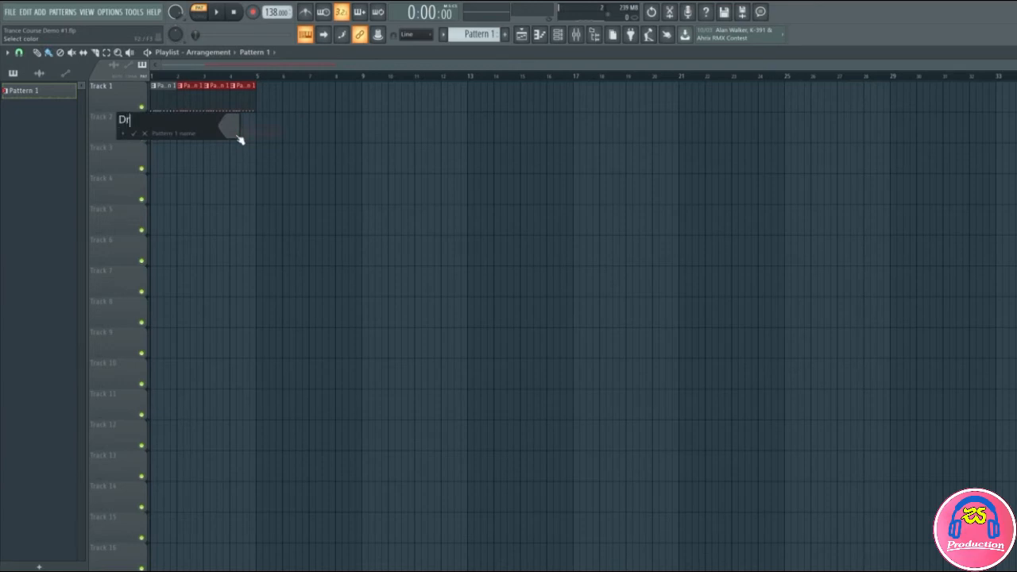
text(um loop)
key(Return)
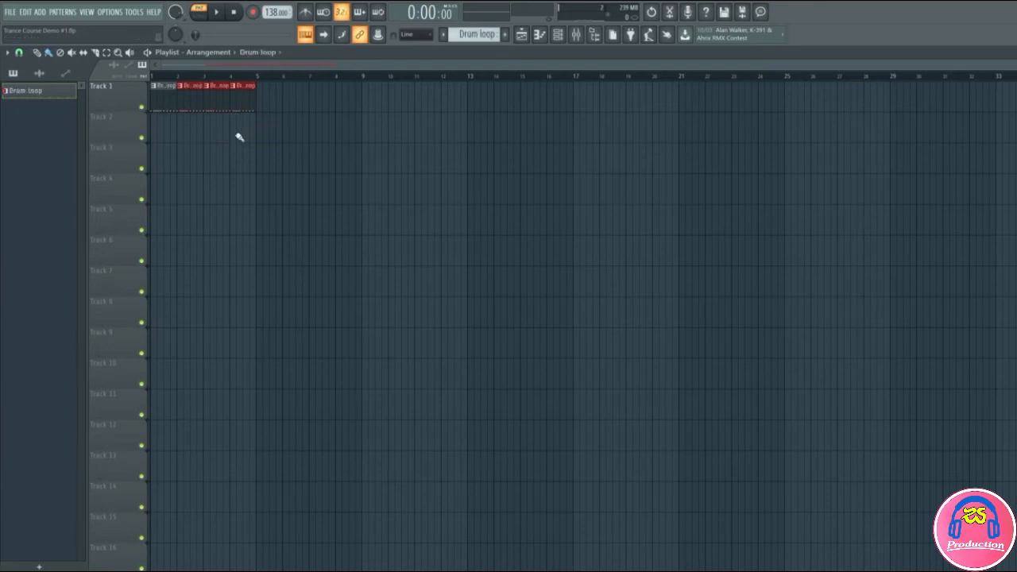
Step: Create a new pattern named "Bass" and place its clips across bars 1 to 4 of Track 2
click(504, 34)
text(Bass)
key(Return)
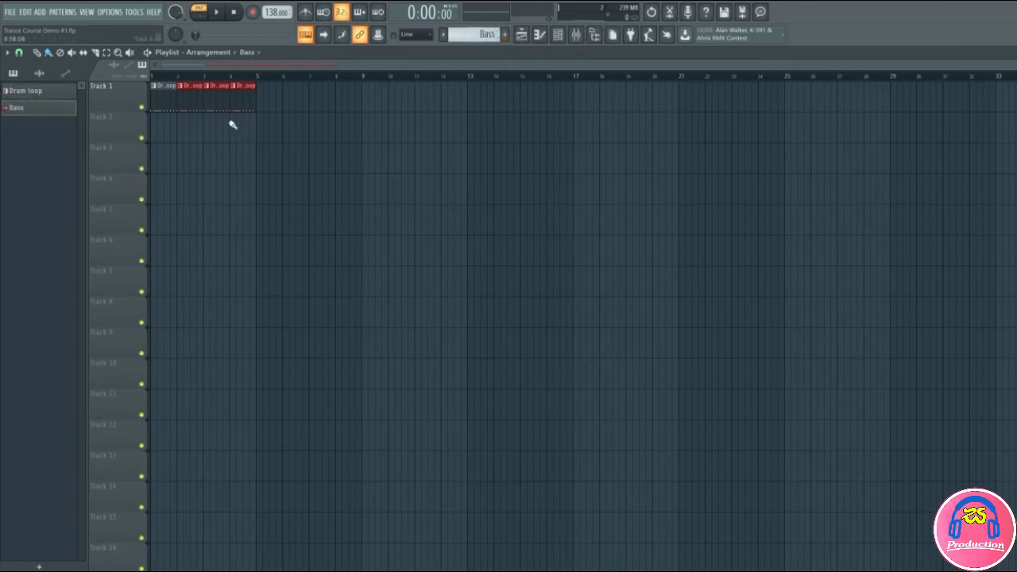
drag(231, 123, 137, 125)
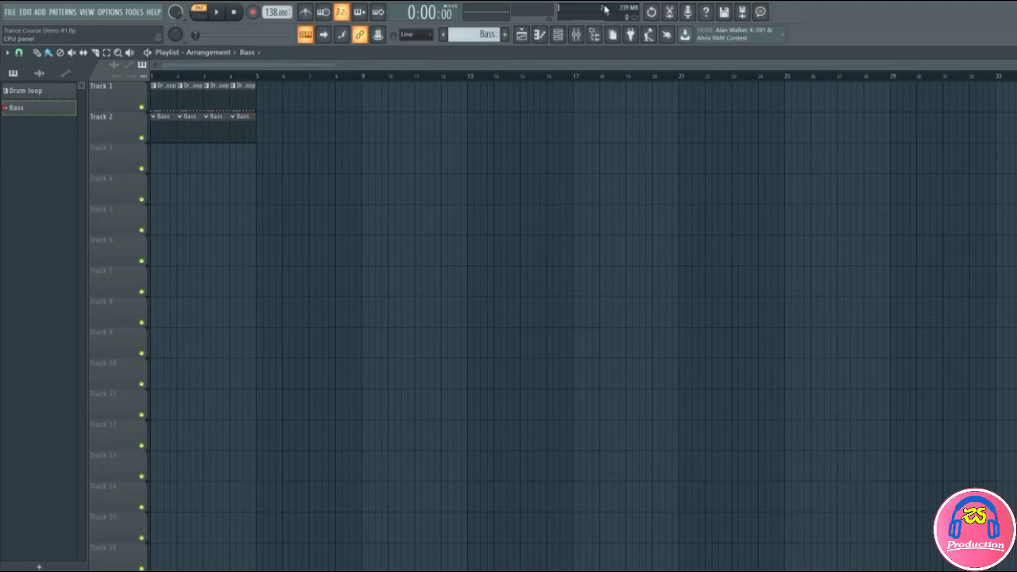
Step: Open the Bass pattern's piano roll and audition several notes on its keyboard
click(540, 35)
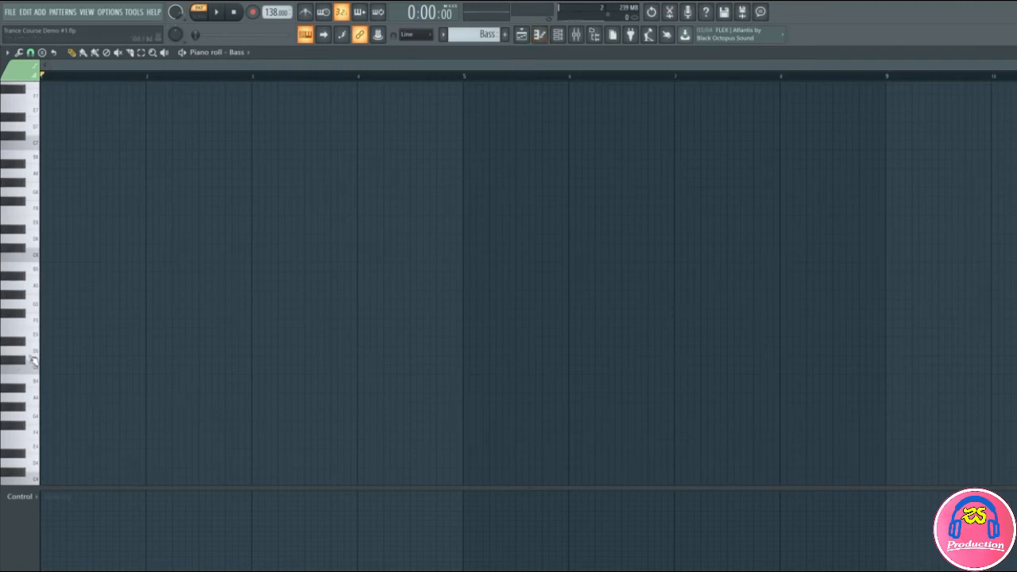
click(31, 305)
click(32, 268)
click(32, 321)
click(35, 397)
click(35, 461)
click(35, 420)
click(35, 397)
Step: Draw C5 sixteenth notes on the second, third and fourth sixteenths of every beat in bar 1
scroll(17, 398, up, 4)
scroll(17, 399, down, 1)
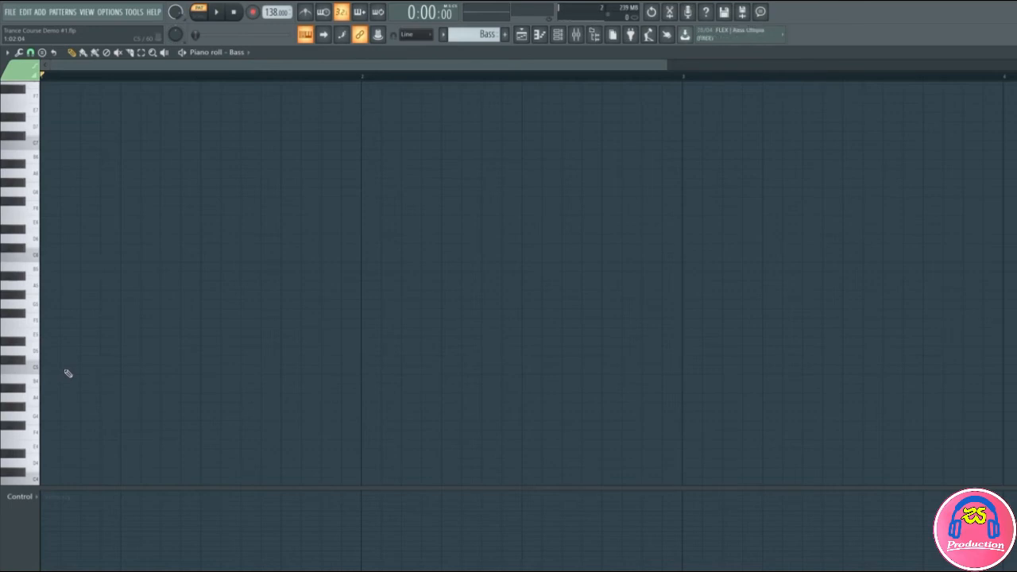
click(68, 371)
click(90, 371)
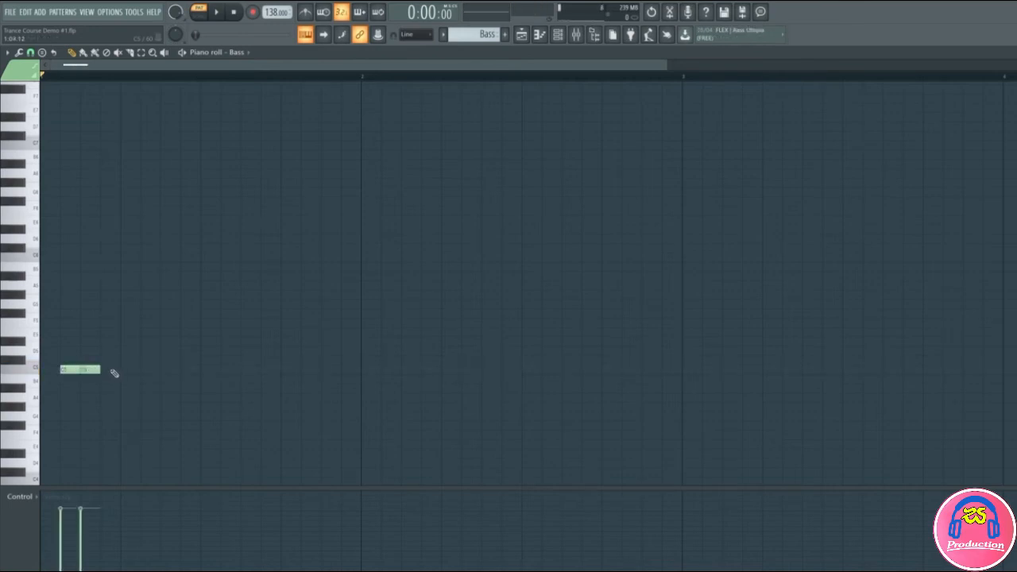
click(109, 370)
drag(145, 372, 341, 370)
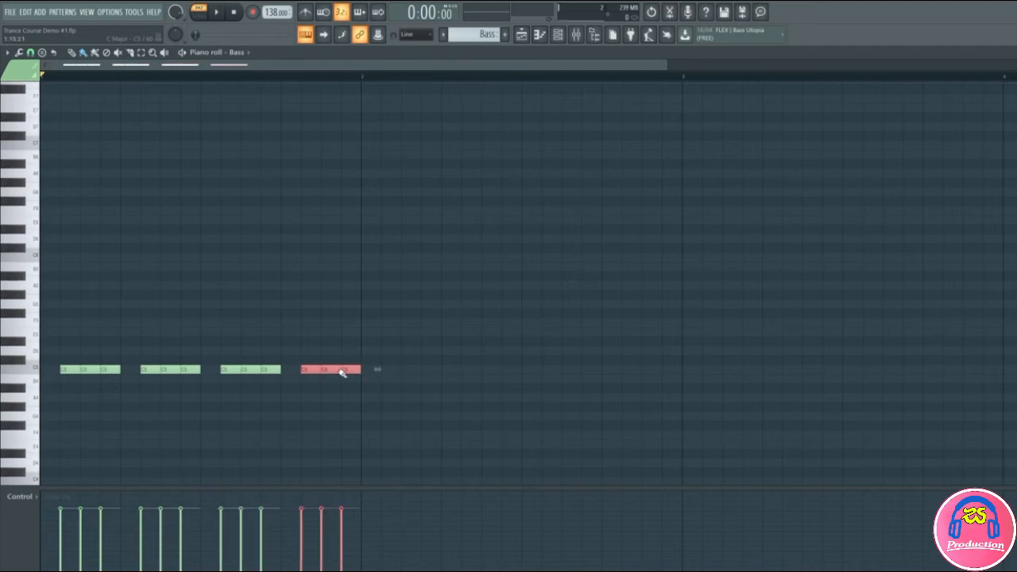
Step: Return to the playlist, switch playback to song mode, and play the drums and bass together
key(F5)
click(155, 117)
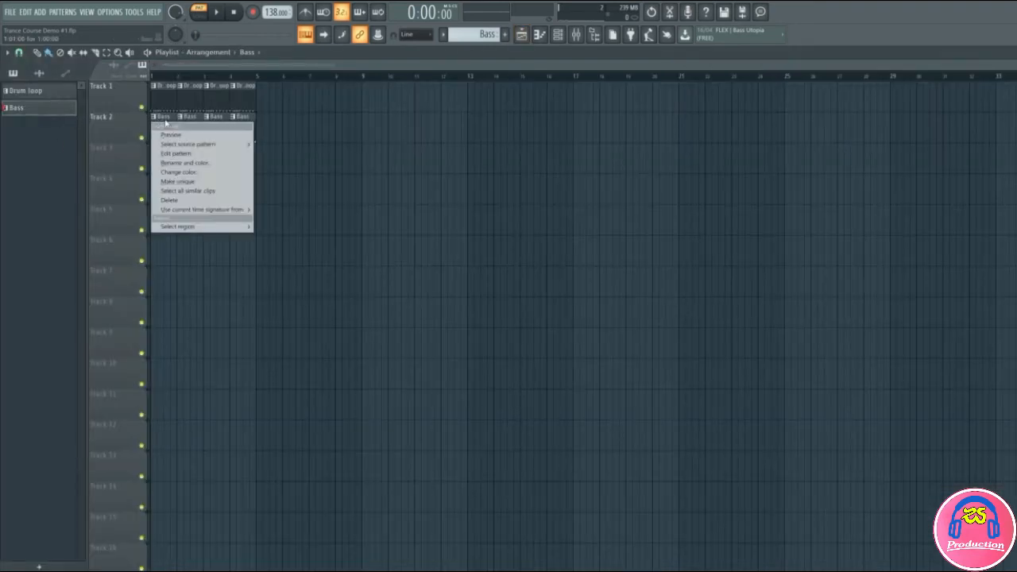
click(198, 15)
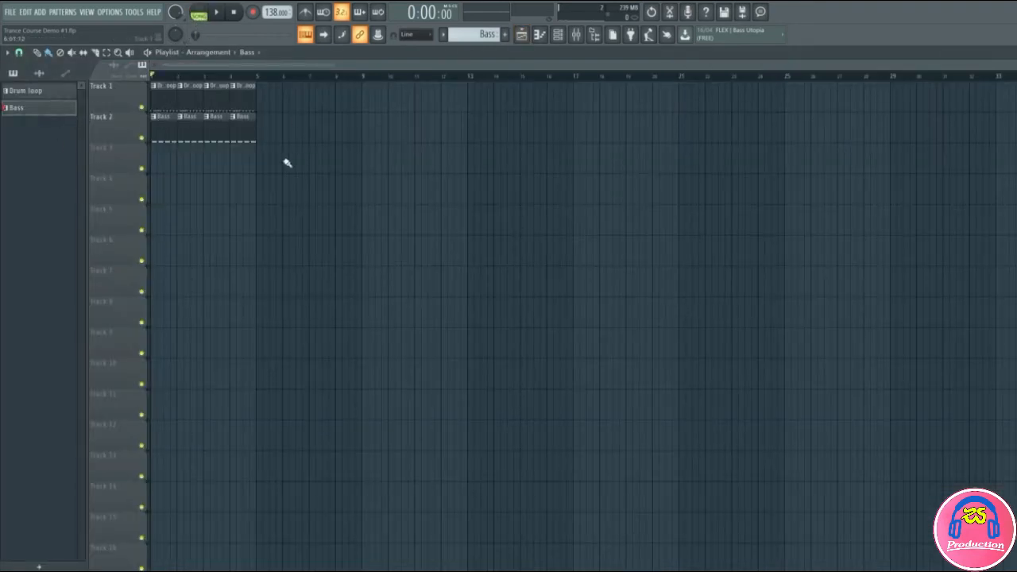
key(space)
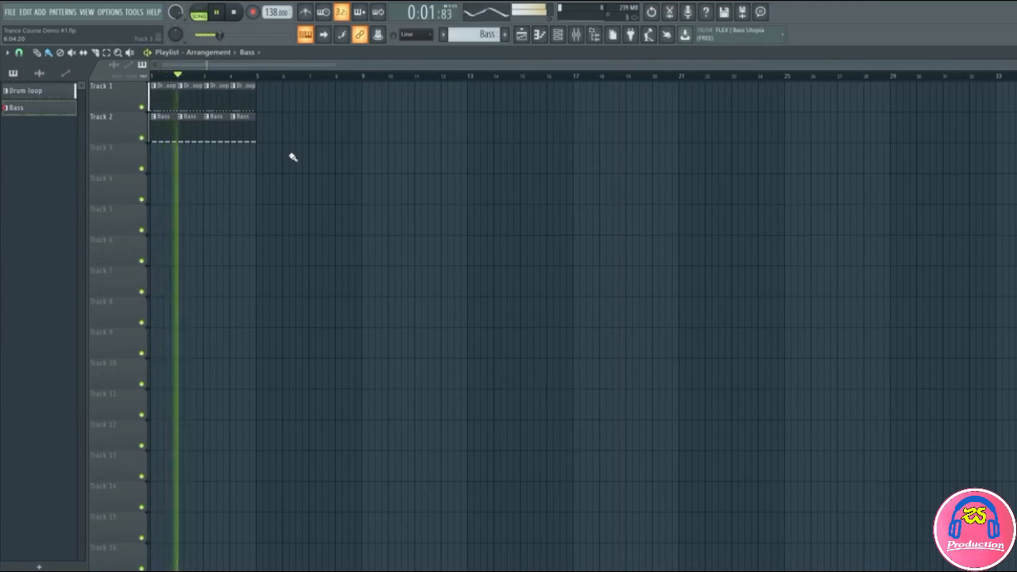
Step: Transpose all notes of the Bass clip down one octave to C4 and play them back
double_click(220, 134)
key(space)
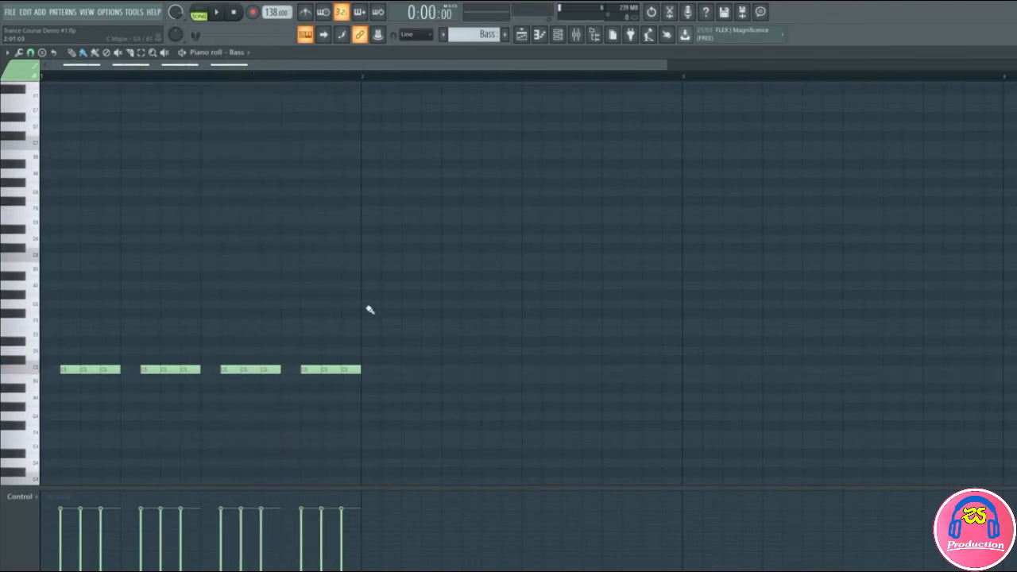
key(ctrl+Down)
scroll(369, 310, down, 2)
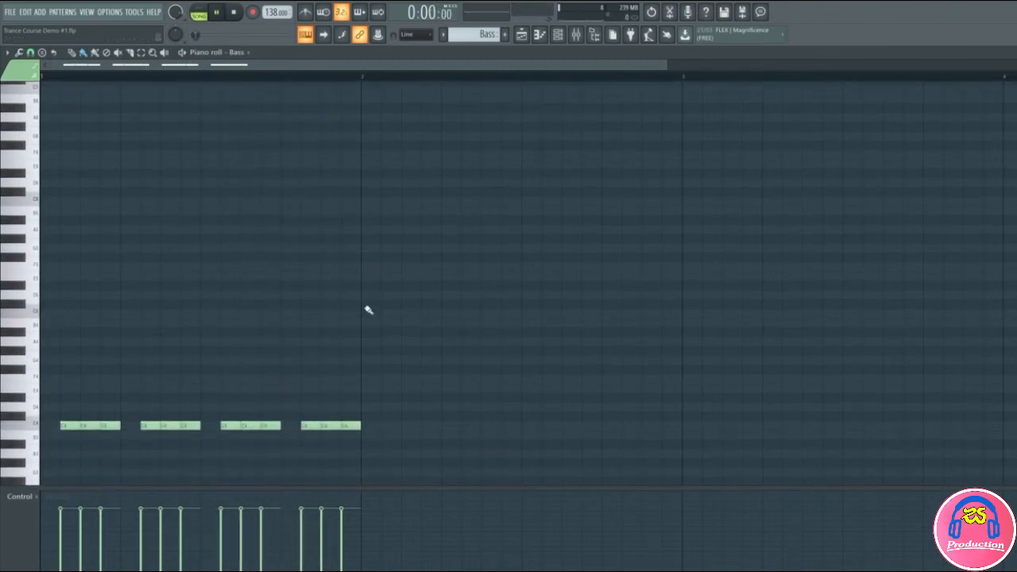
key(space)
key(space)
Step: Raise all bass notes by seven semitones to G4 and play the result
key(shift+Up)
key(shift+Up)
key(shift+Up)
key(shift+Up)
key(shift+Up)
key(shift+Up)
key(shift+Up)
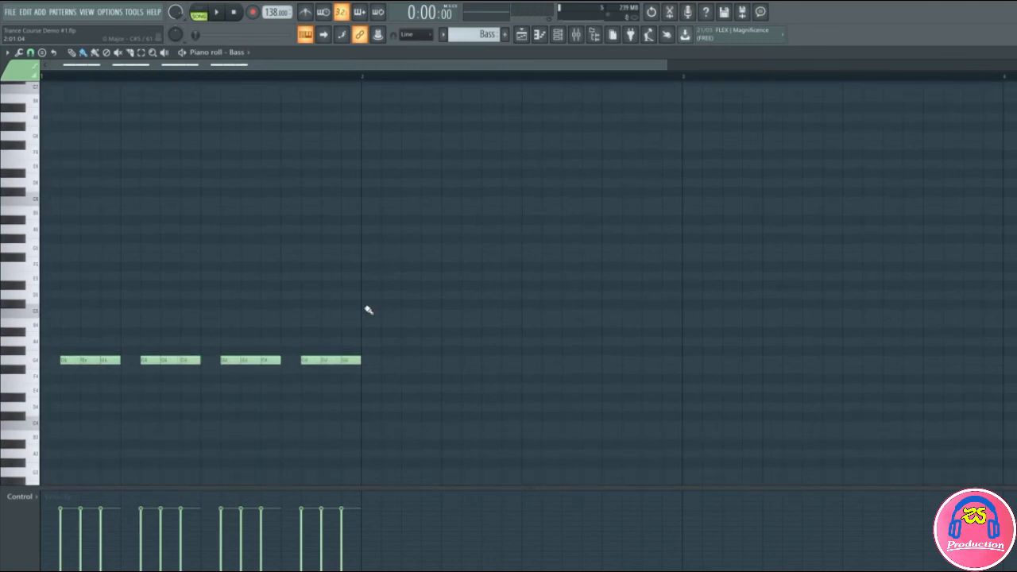
key(space)
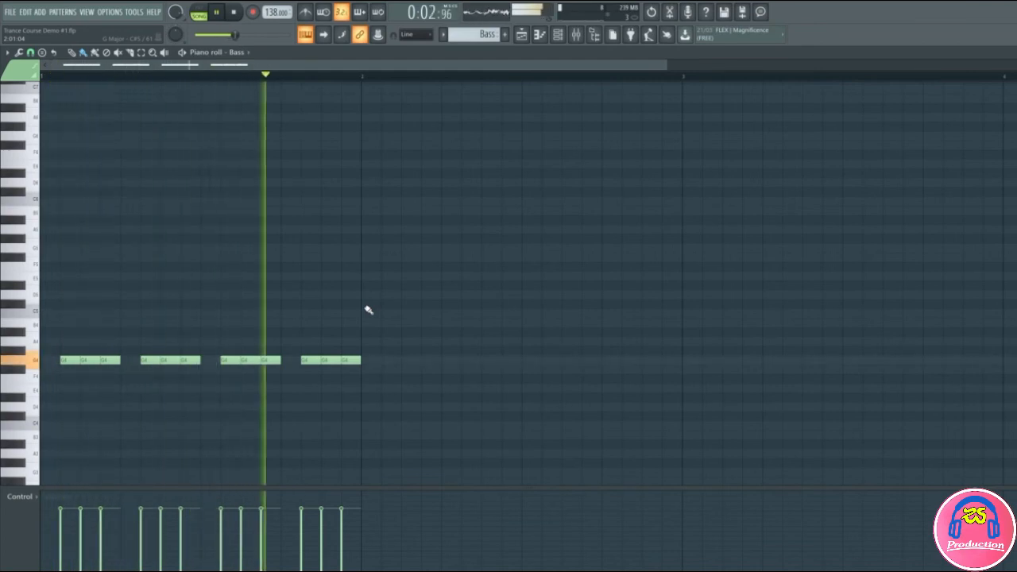
key(space)
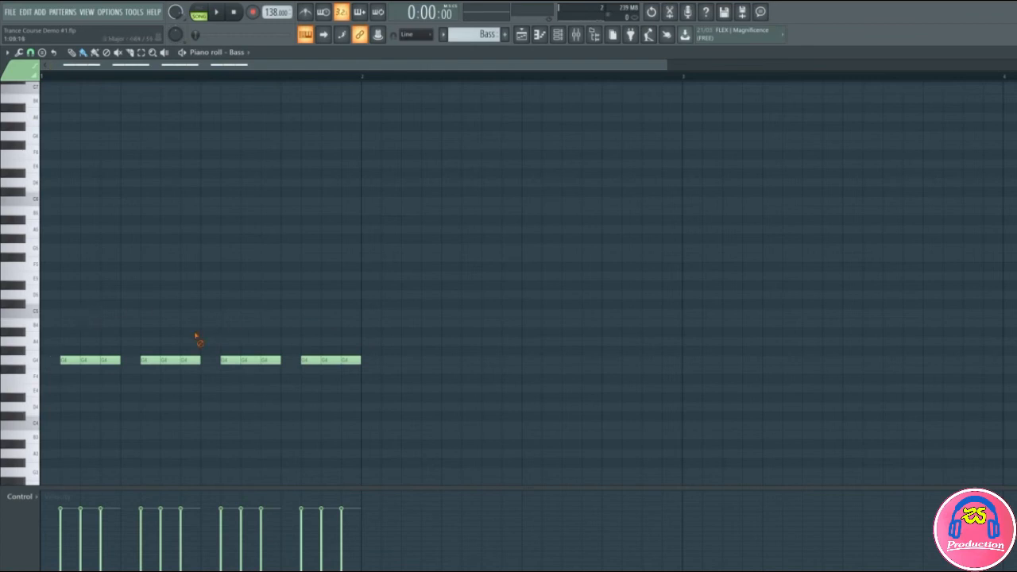
Step: Try the bassline without the last G4 note of beats 2 and 4
right_click(193, 359)
right_click(352, 360)
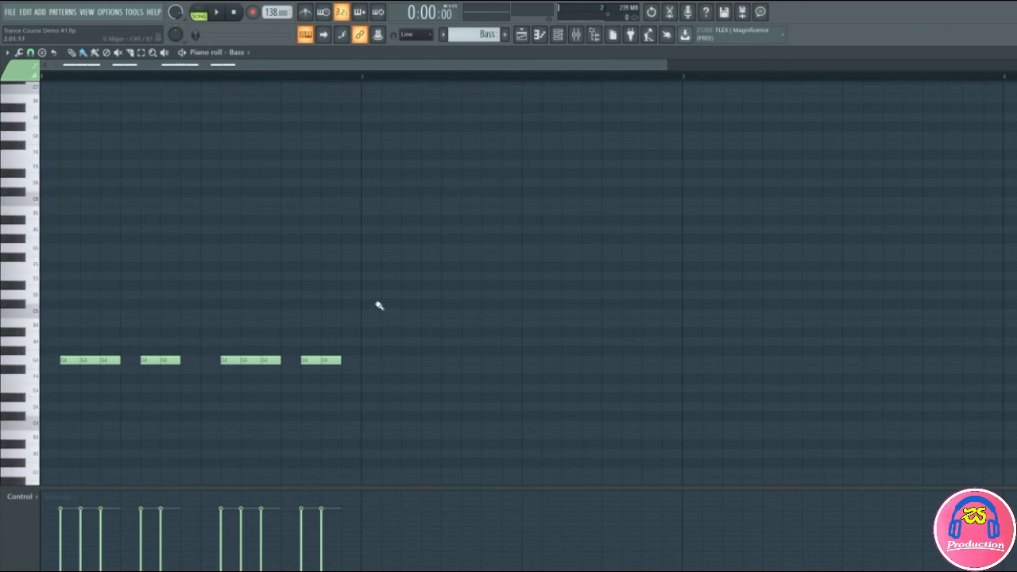
key(space)
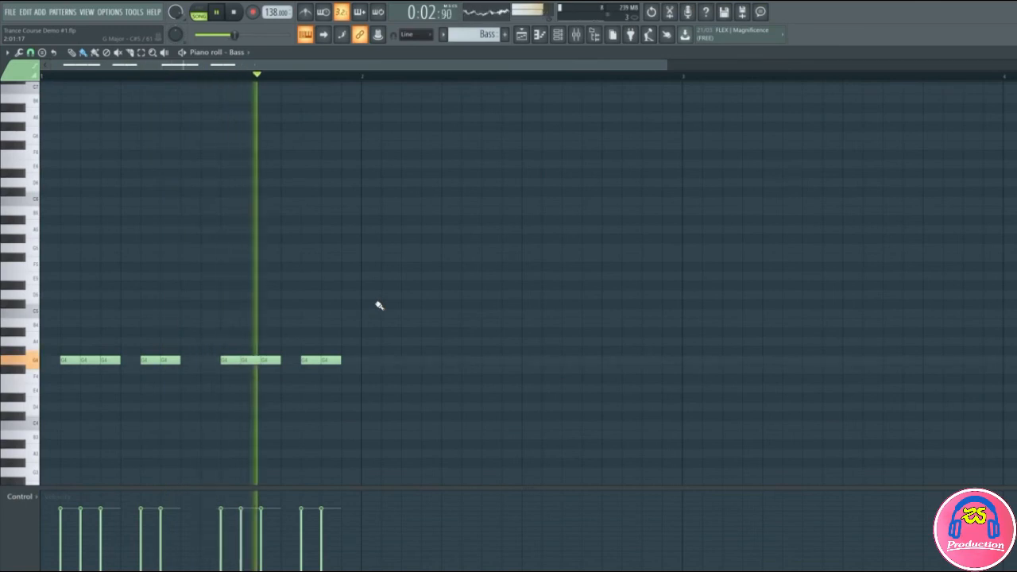
key(space)
Step: Restore the last G4 note of beats 2 and 4, delete the last one of beats 1 and 3, and start playback
click(186, 360)
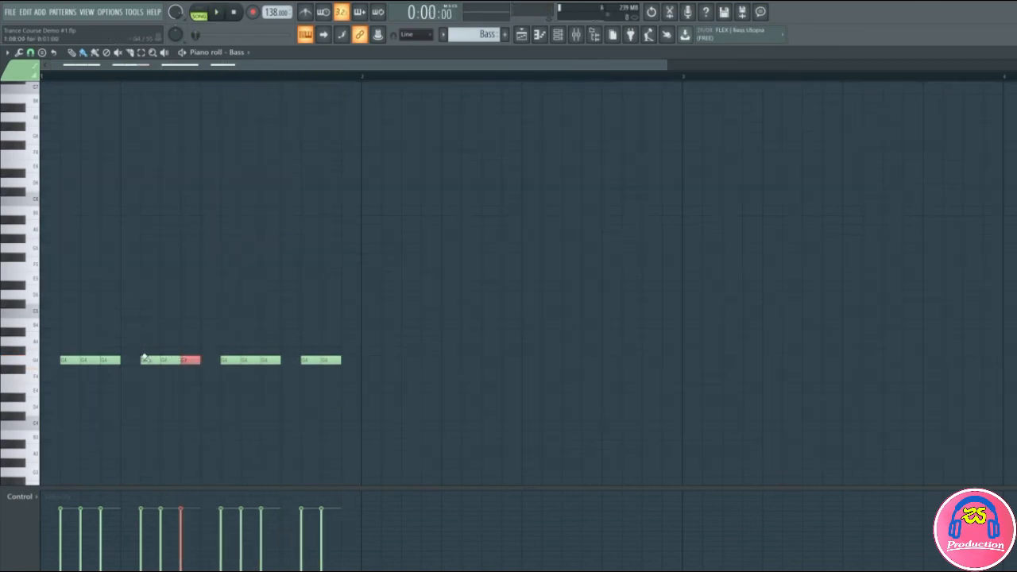
right_click(111, 361)
right_click(270, 359)
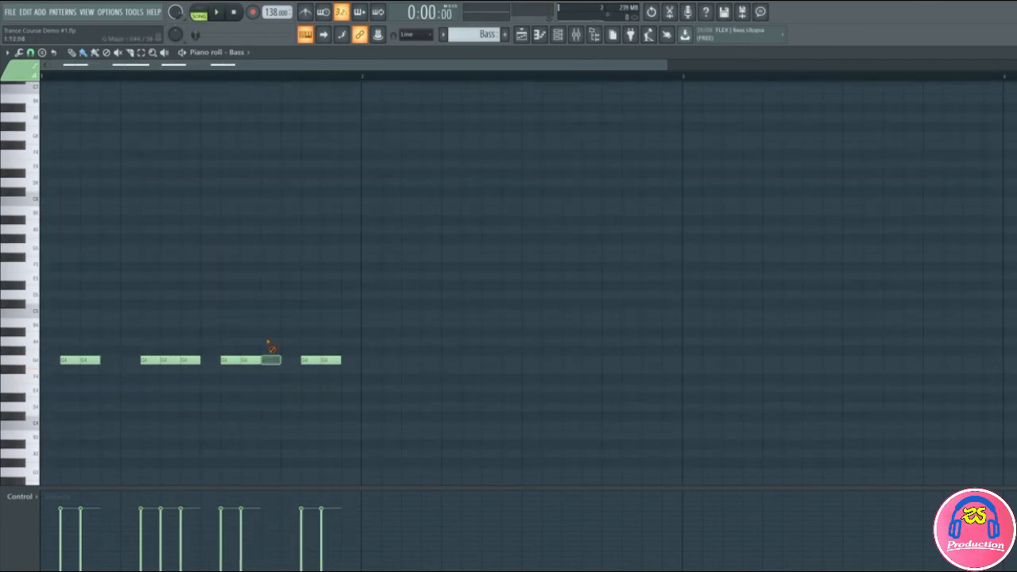
click(350, 359)
key(space)
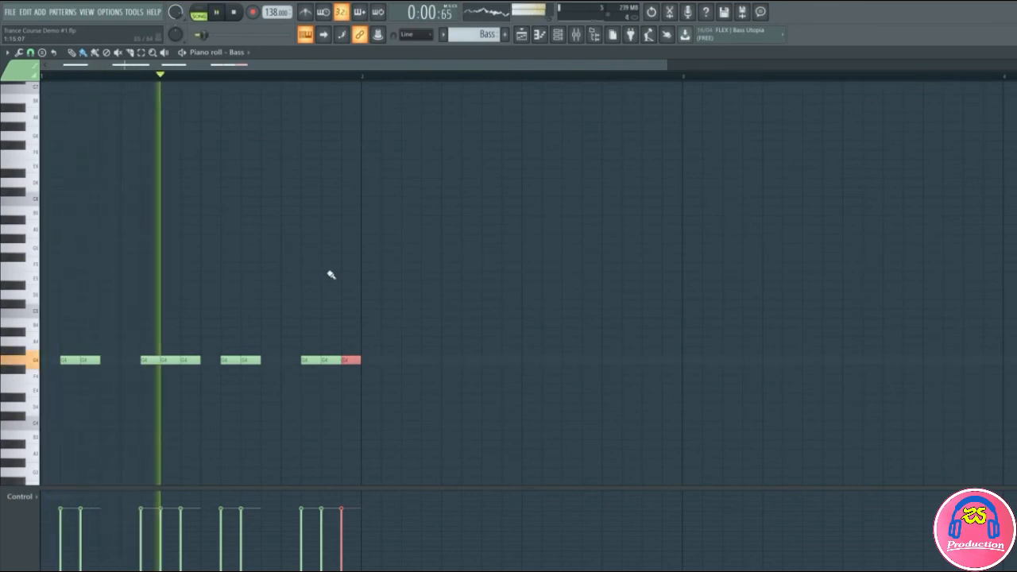
Step: Try a G4 note at the start of beat 3 and remove it, and add G4 notes at the start of beats 2 and 4
click(211, 361)
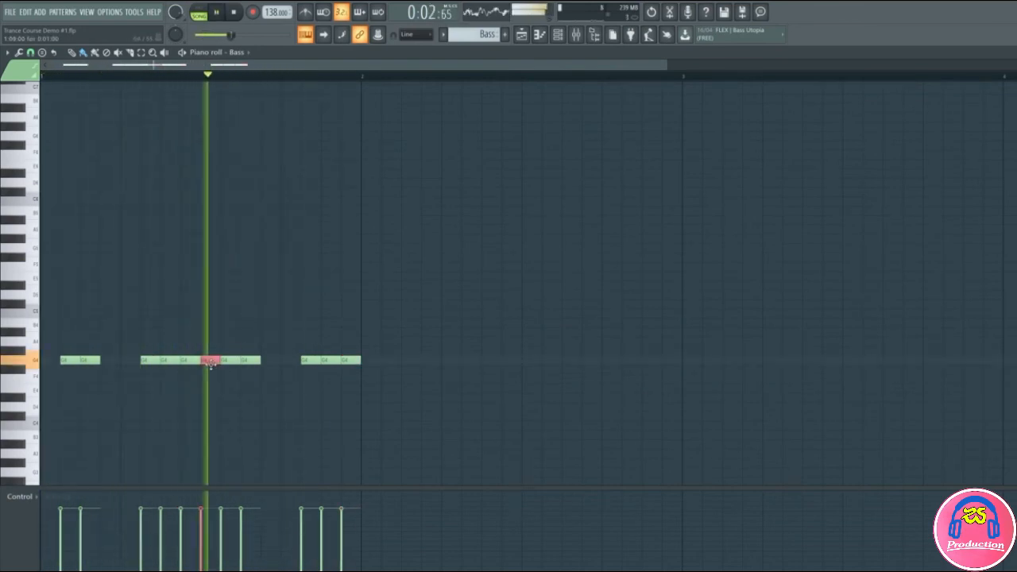
right_click(211, 361)
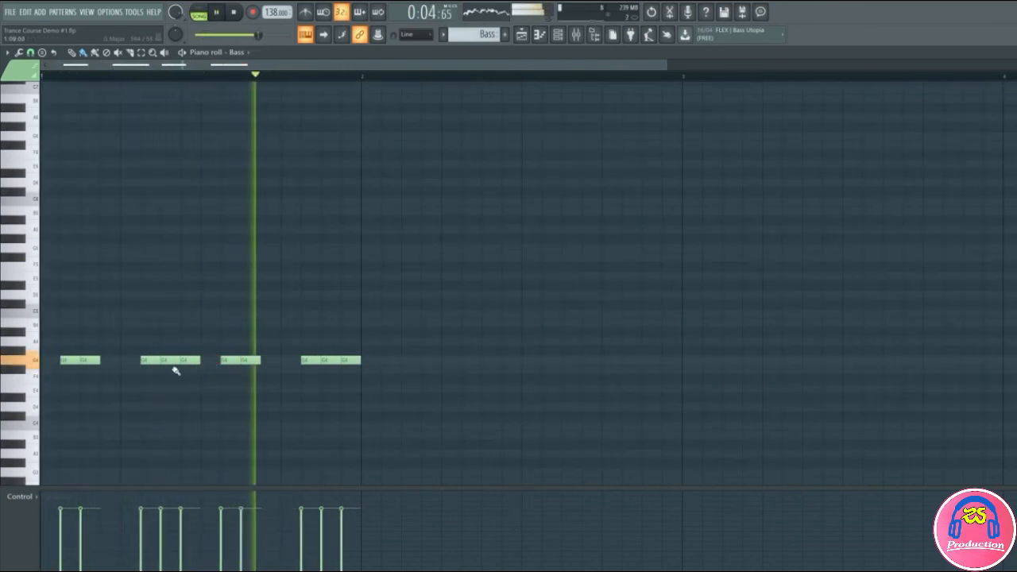
click(126, 361)
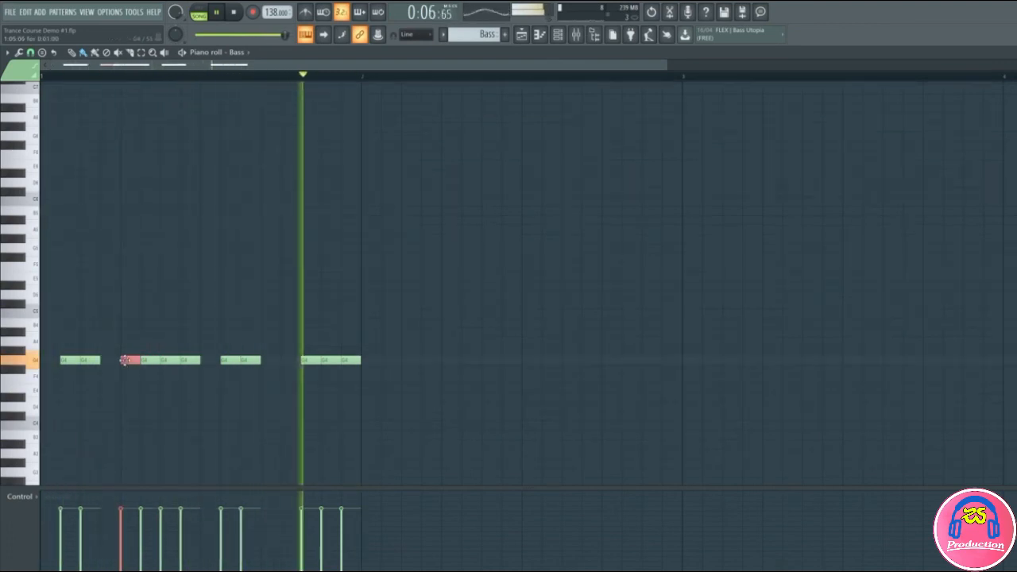
click(285, 361)
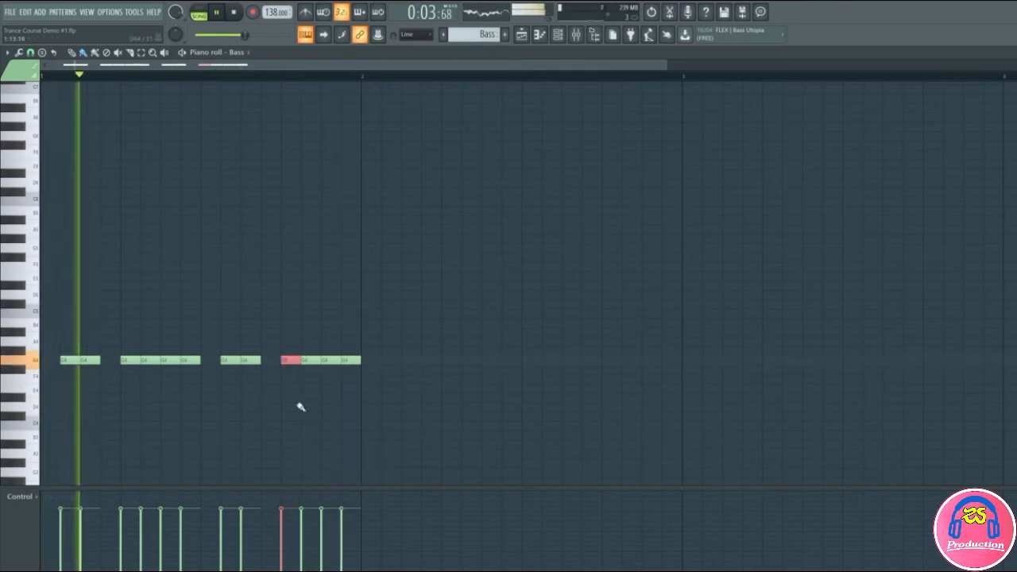
key(space)
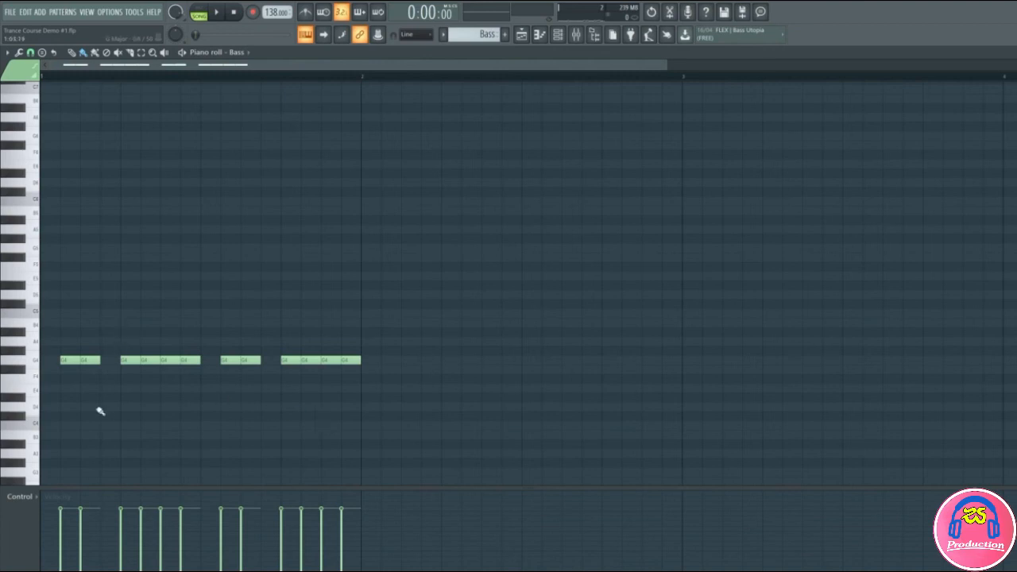
Step: Delete the G4 note at the start of beat 2
right_click(136, 360)
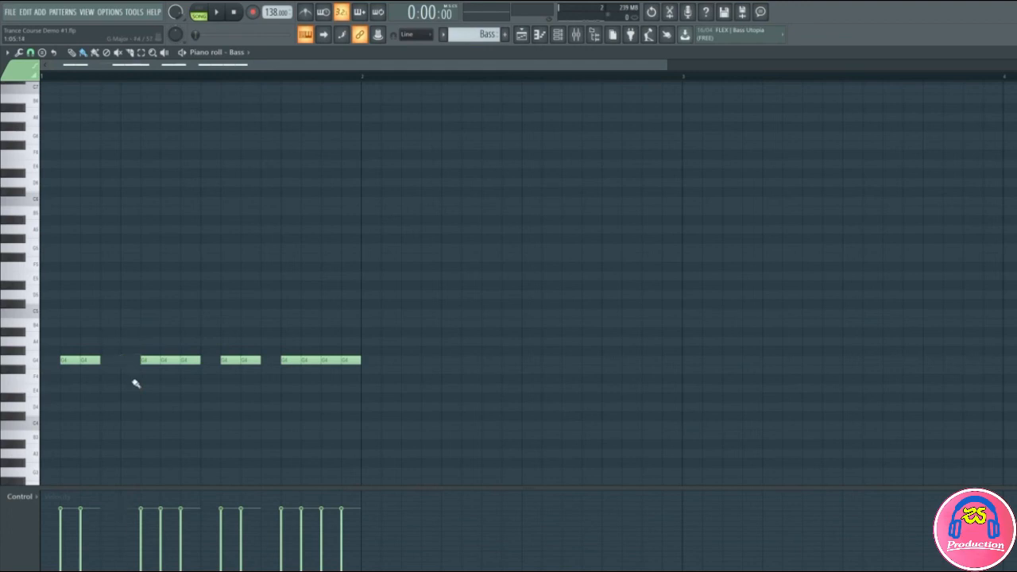